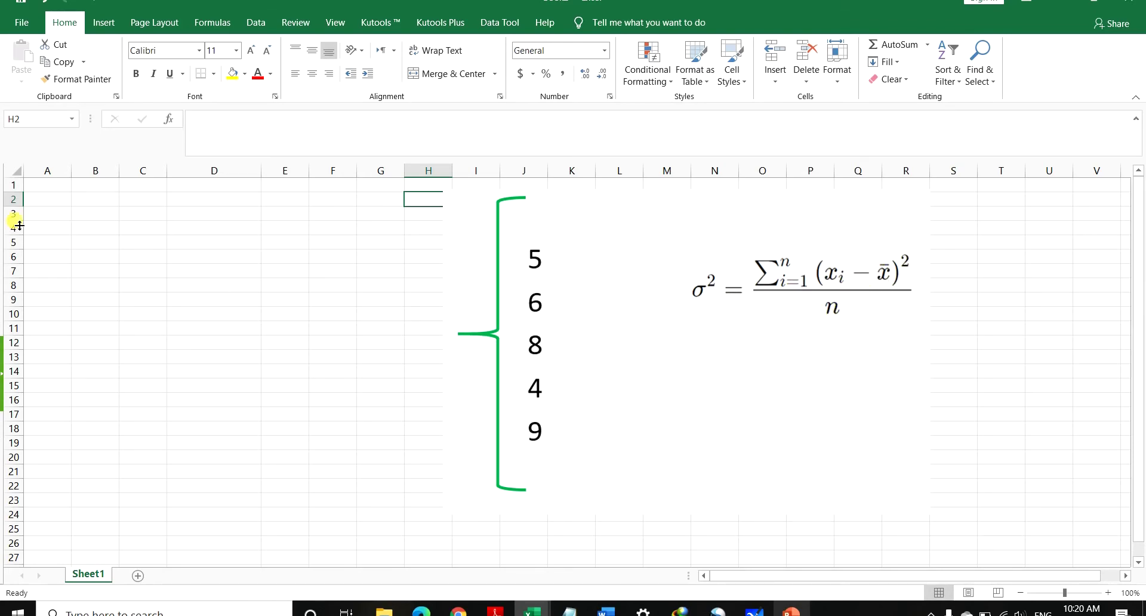
Enter the values 5, 6, 8, 4 and 9 in cells A2 through A6
{"action": "left_click", "coordinate": [68, 199]}
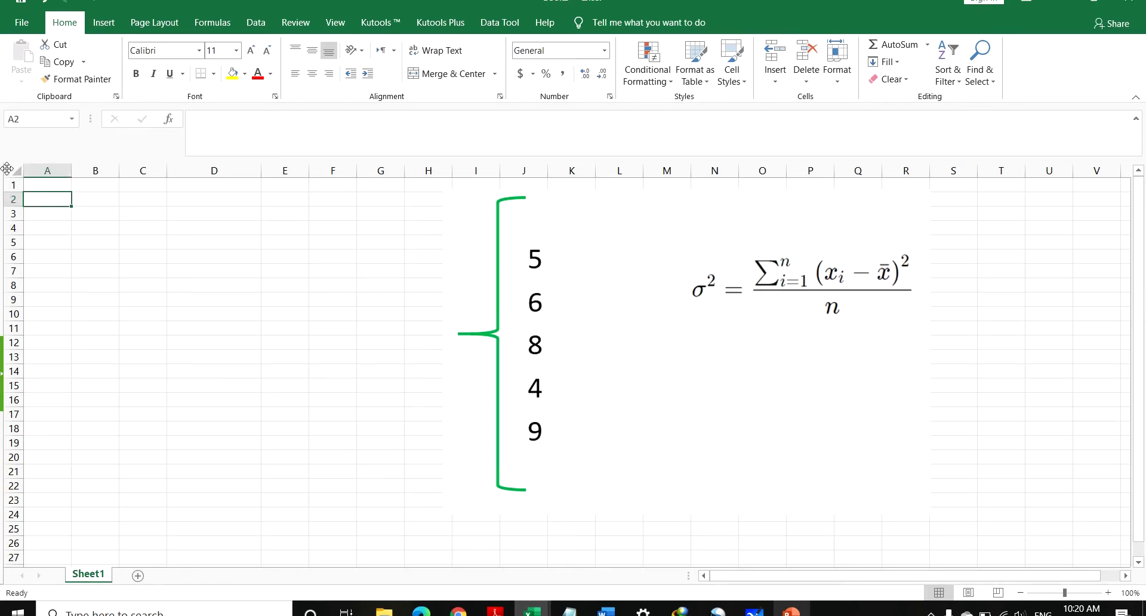
{"action": "type", "text": "5"}
{"action": "key", "text": "Return"}
{"action": "type", "text": "6"}
{"action": "key", "text": "Return"}
{"action": "type", "text": "8"}
{"action": "key", "text": "Return"}
{"action": "type", "text": "4"}
{"action": "key", "text": "Return"}
{"action": "type", "text": "9"}
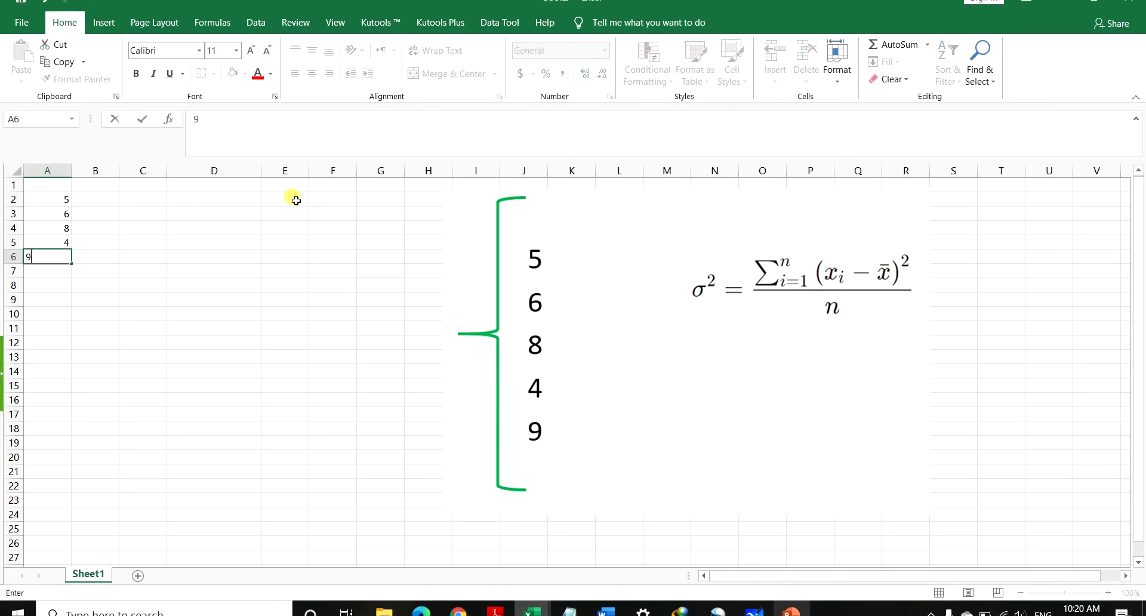
Add a 'mean' heading in B1 and compute =AVERAGE(A2:A6), giving 6.4, in B2
{"action": "left_click", "coordinate": [120, 190]}
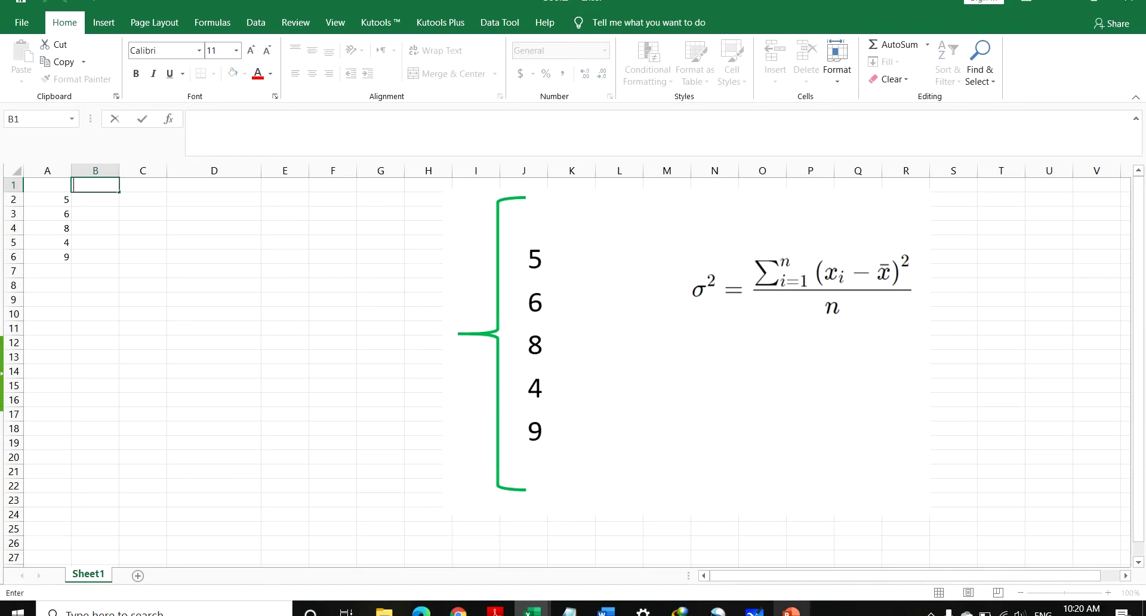
{"action": "type", "text": "mean"}
{"action": "left_click", "coordinate": [110, 205]}
{"action": "type", "text": "="}
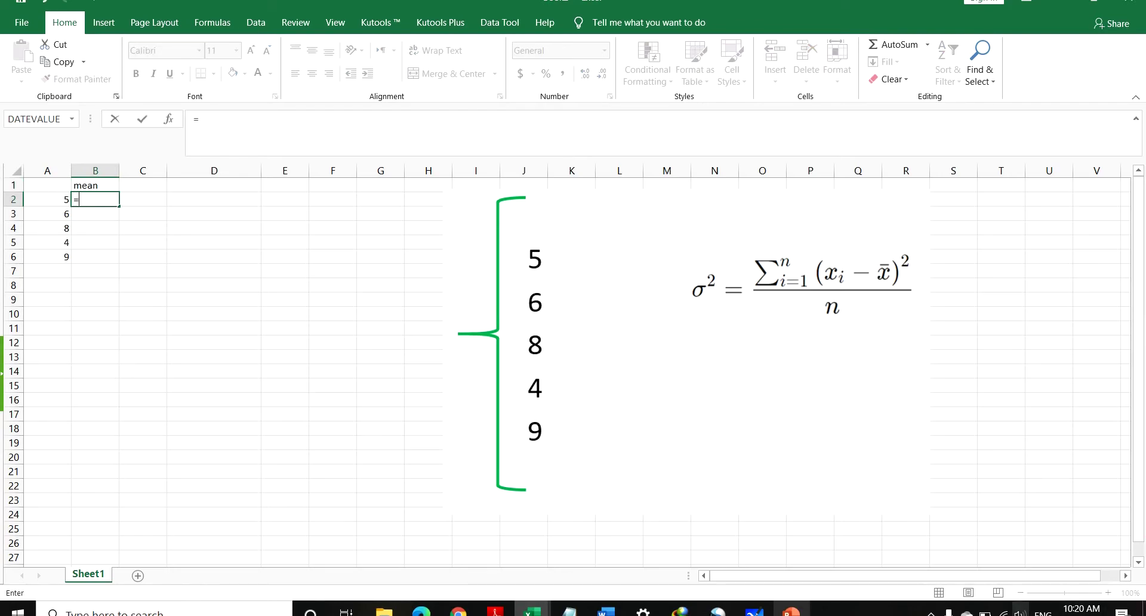
{"action": "type", "text": "a"}
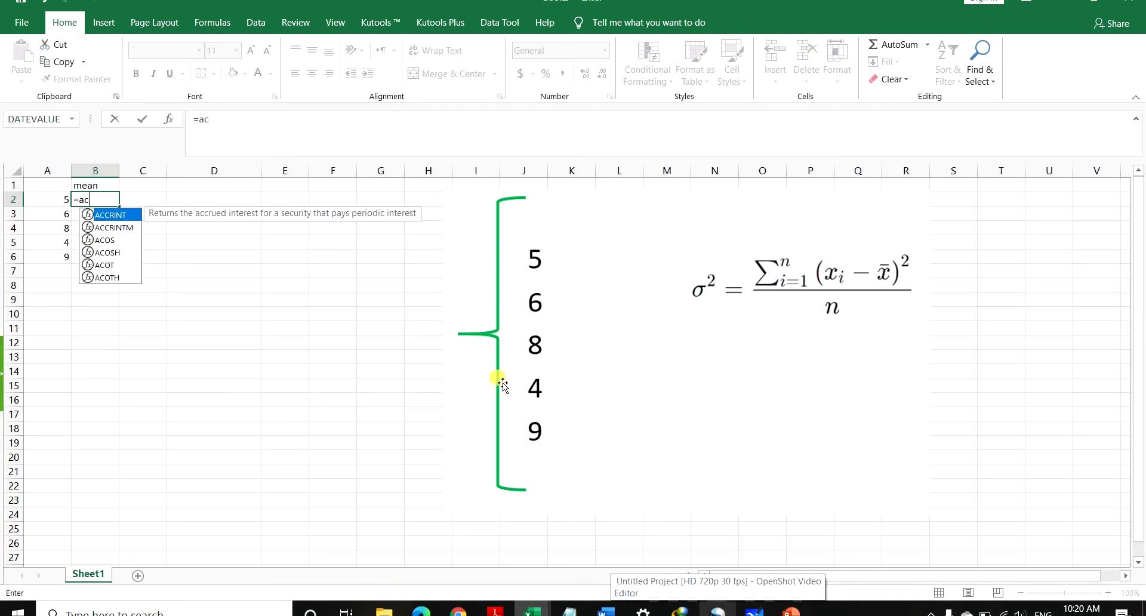
{"action": "type", "text": "v"}
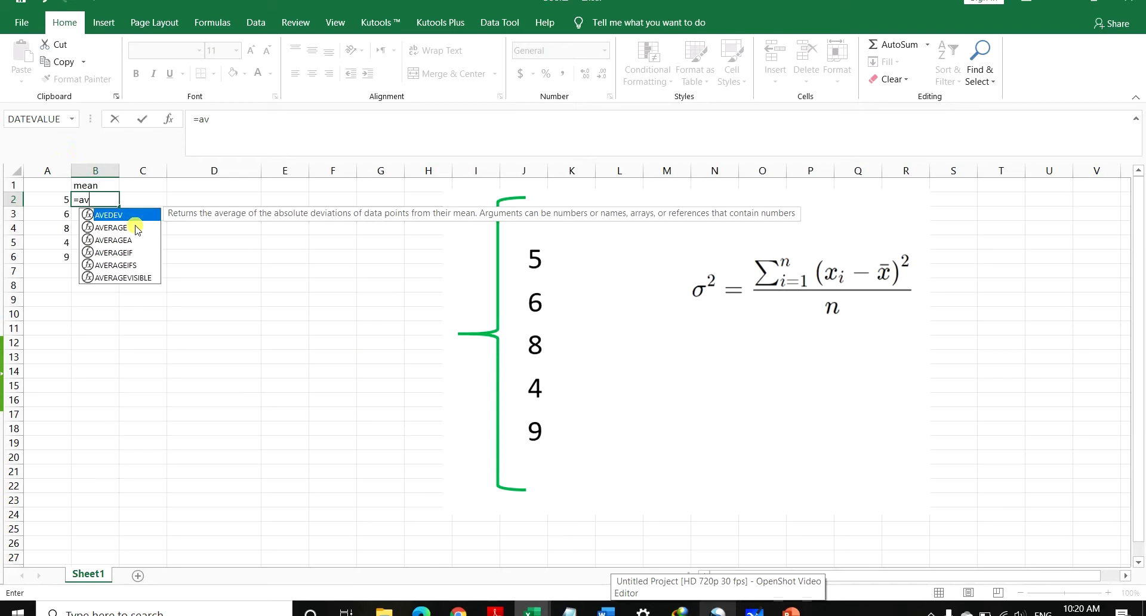
{"action": "double_click", "coordinate": [110, 227]}
{"action": "left_click_drag", "start_coordinate": [59, 205], "coordinate": [60, 257]}
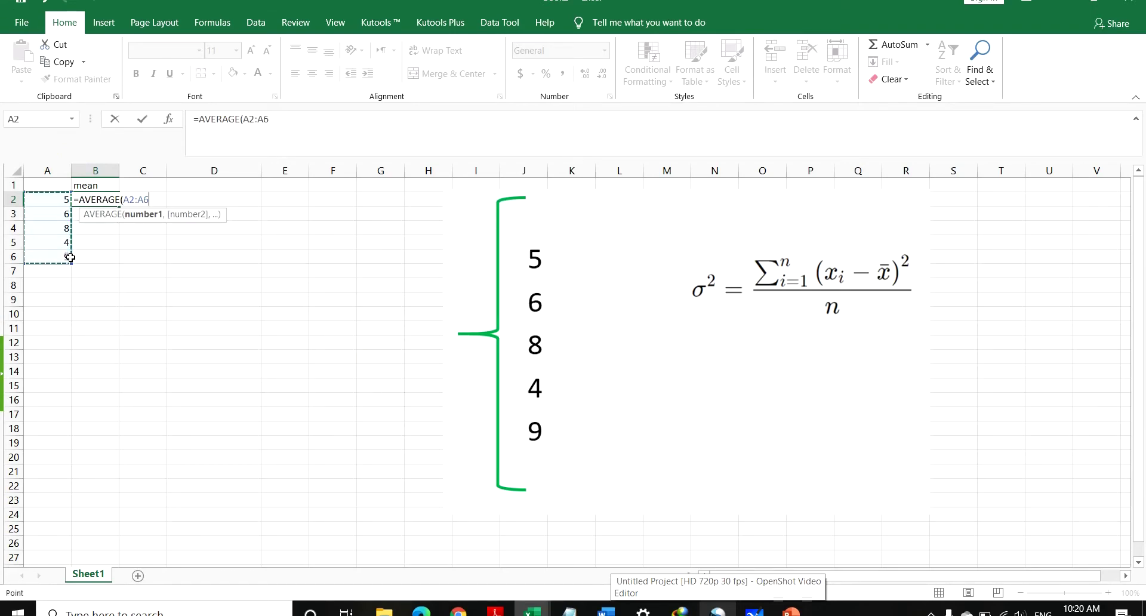
{"action": "key", "text": "Return"}
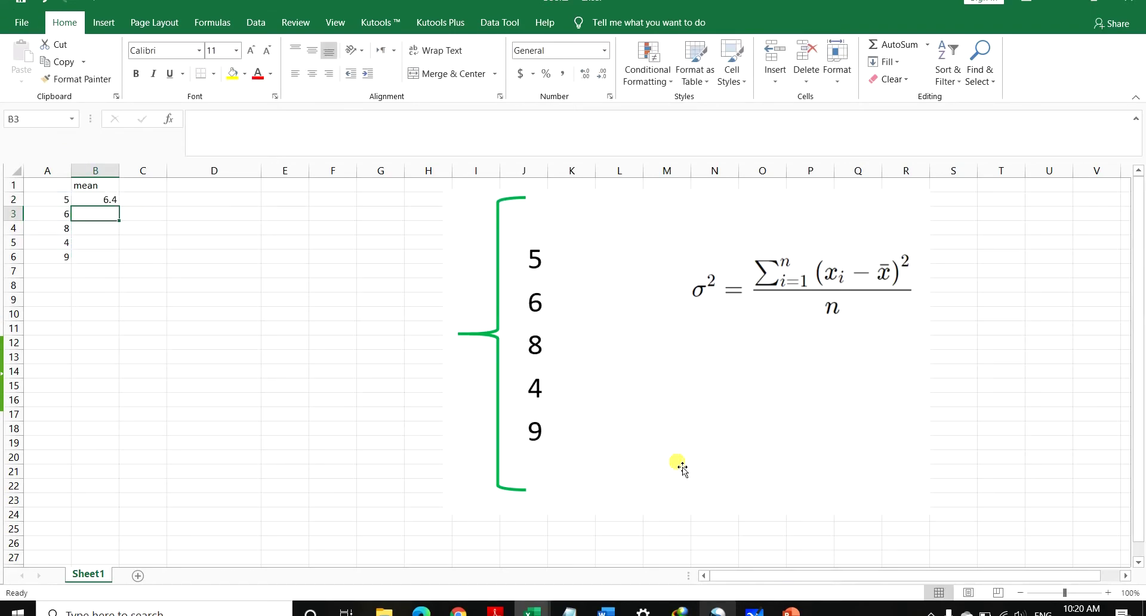
Paste the mean 6.4 as values into cells B3 through B6
{"action": "left_click", "coordinate": [115, 203]}
{"action": "key", "text": "ctrl+c"}
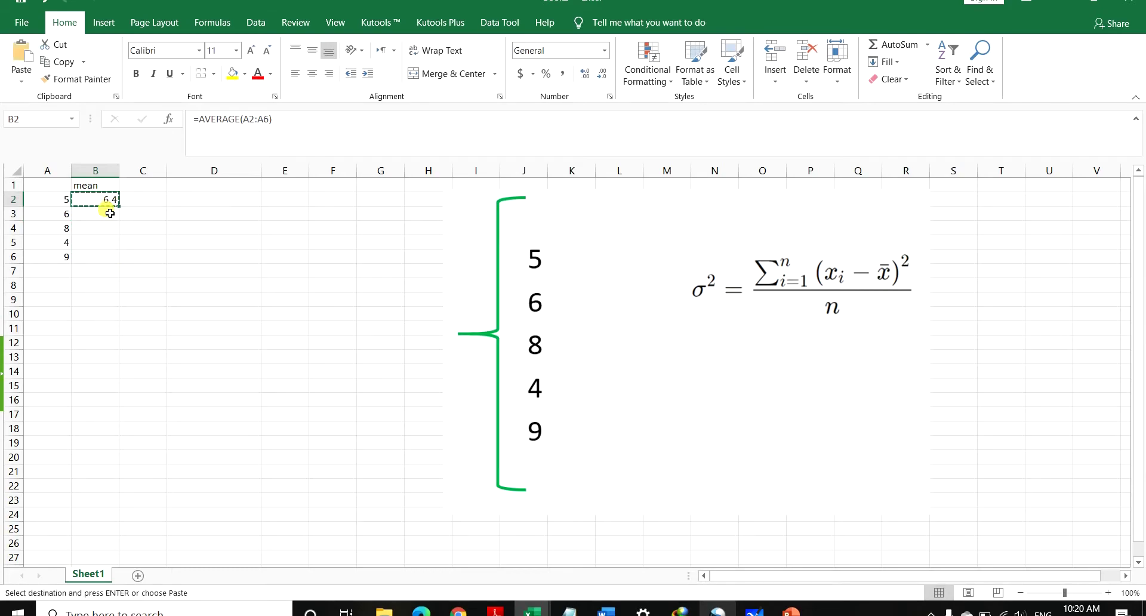
{"action": "left_click", "coordinate": [105, 213]}
{"action": "right_click", "coordinate": [106, 210]}
{"action": "left_click", "coordinate": [154, 272]}
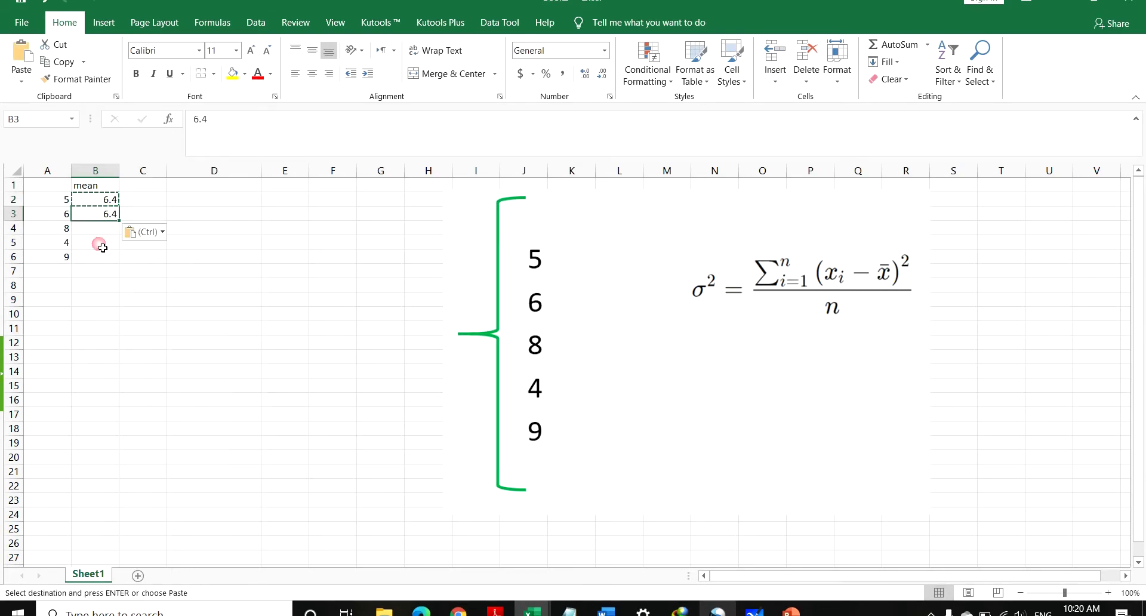
{"action": "left_click", "coordinate": [91, 228]}
{"action": "right_click", "coordinate": [94, 228]}
{"action": "left_click", "coordinate": [147, 295]}
{"action": "left_click", "coordinate": [91, 242]}
{"action": "right_click", "coordinate": [94, 242]}
{"action": "left_click", "coordinate": [146, 309]}
{"action": "left_click", "coordinate": [91, 257]}
{"action": "right_click", "coordinate": [94, 257]}
{"action": "left_click", "coordinate": [154, 324]}
{"action": "left_click", "coordinate": [135, 190]}
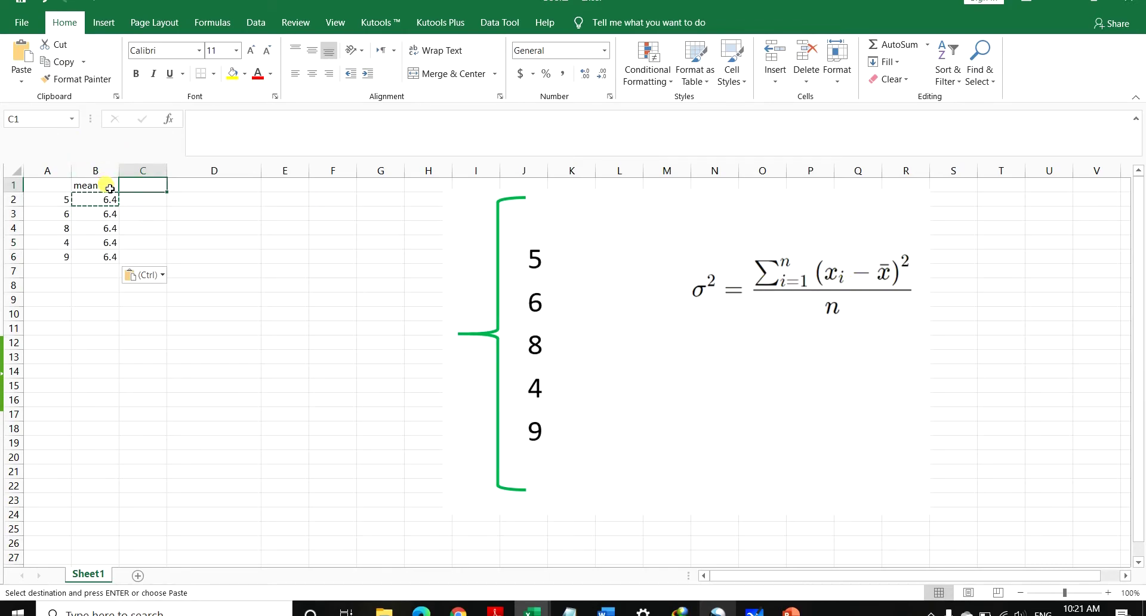
Head column C 'diffrence' and enter =(A2-B2) in C2, giving -1.4
{"action": "key", "text": "Escape"}
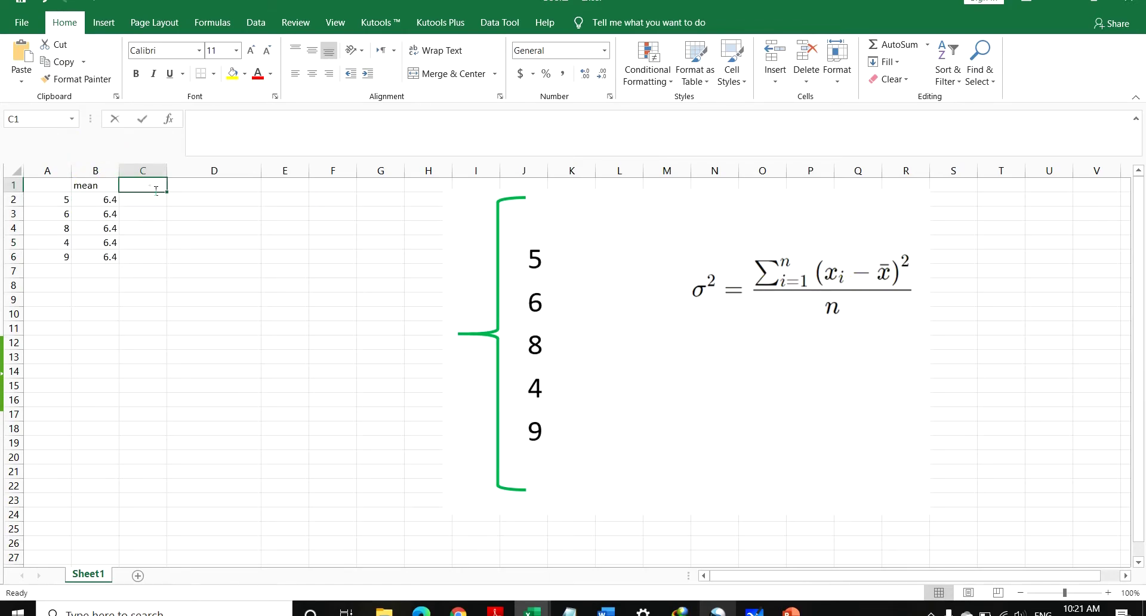
{"action": "type", "text": "diff"}
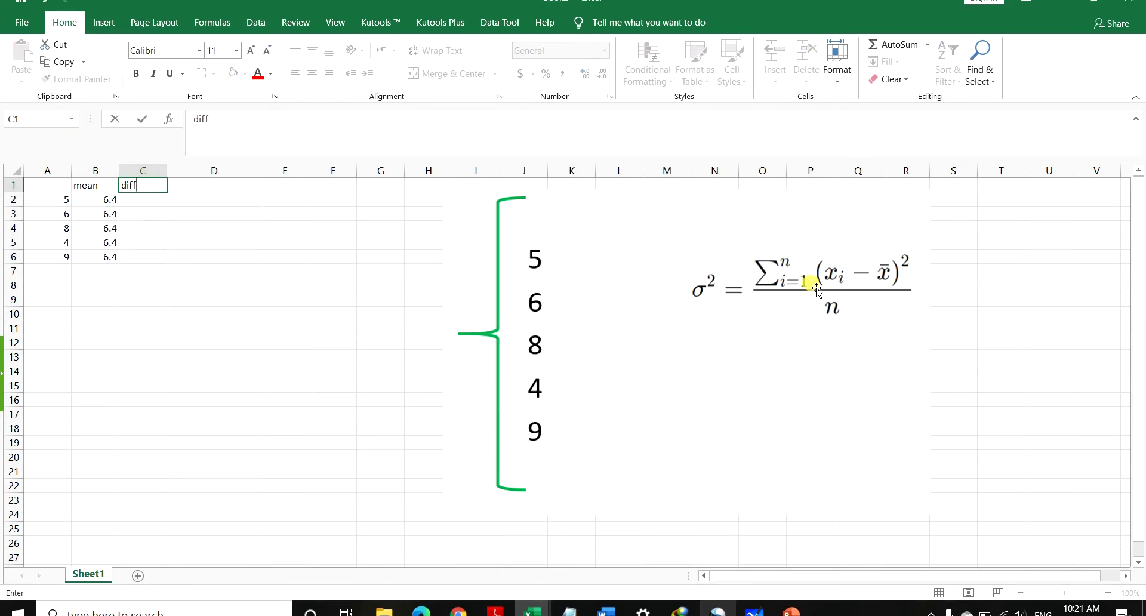
{"action": "type", "text": "rence"}
{"action": "left_click", "coordinate": [135, 202]}
{"action": "type", "text": "="}
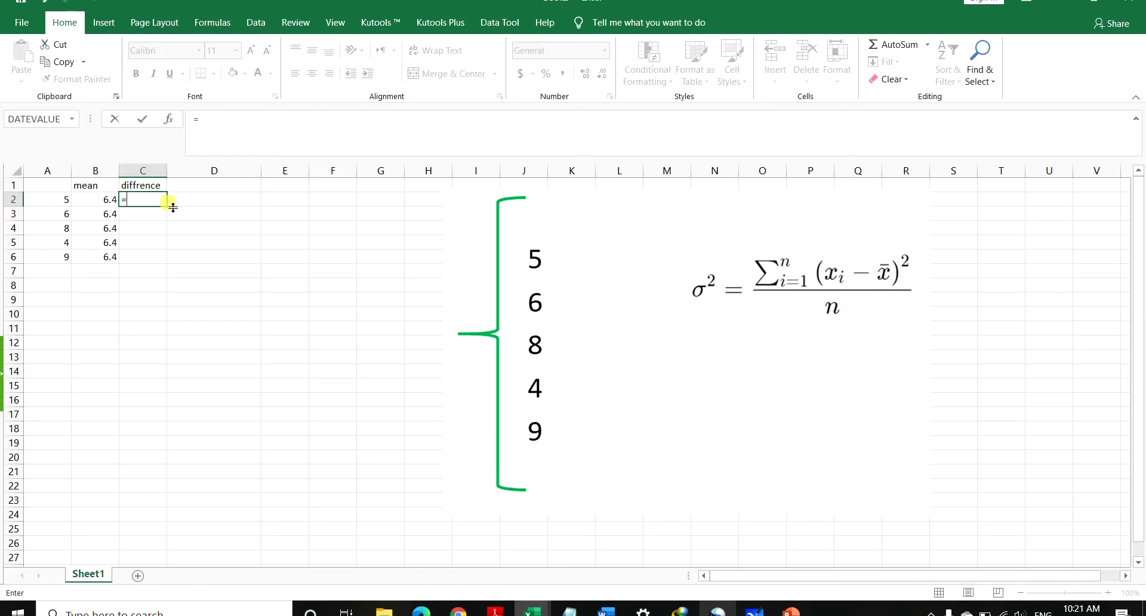
{"action": "type", "text": "("}
{"action": "left_click", "coordinate": [56, 207]}
{"action": "type", "text": "-"}
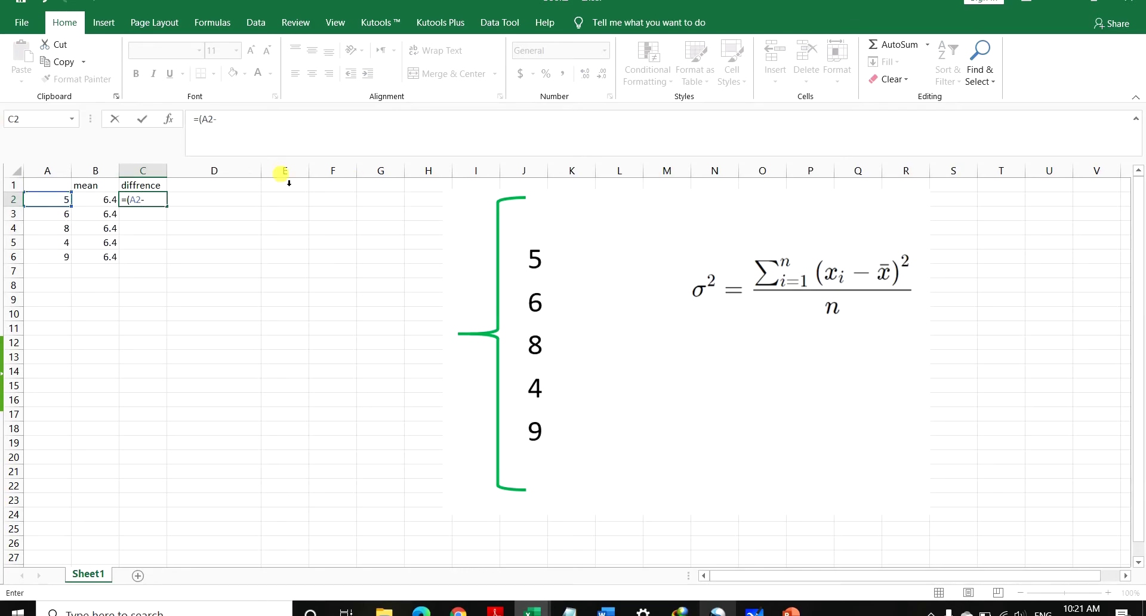
{"action": "left_click", "coordinate": [89, 200]}
{"action": "type", "text": ")"}
{"action": "key", "text": "Return"}
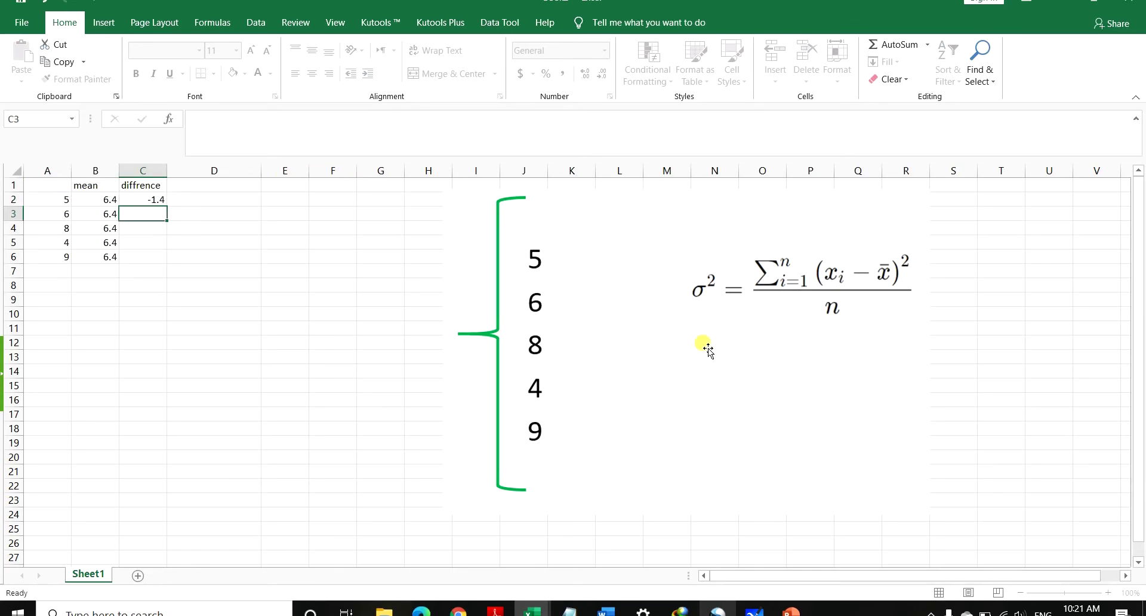
Fill the difference formula down to C6, giving -0.4, 1.6, -2.4 and 2.6
{"action": "left_click", "coordinate": [156, 201]}
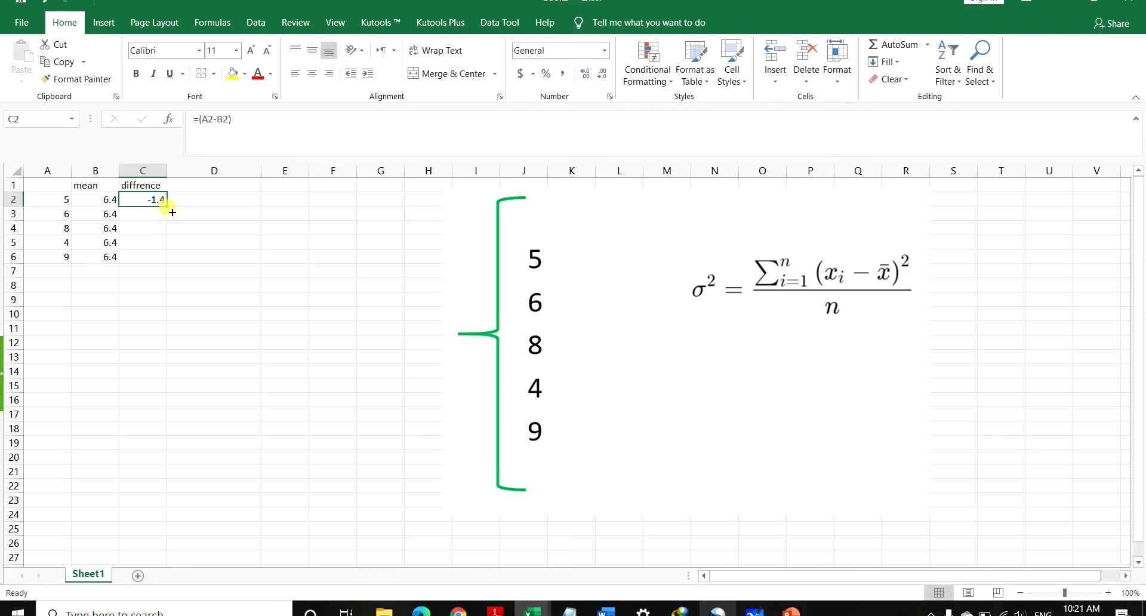
{"action": "left_click_drag", "start_coordinate": [172, 212], "coordinate": [168, 263]}
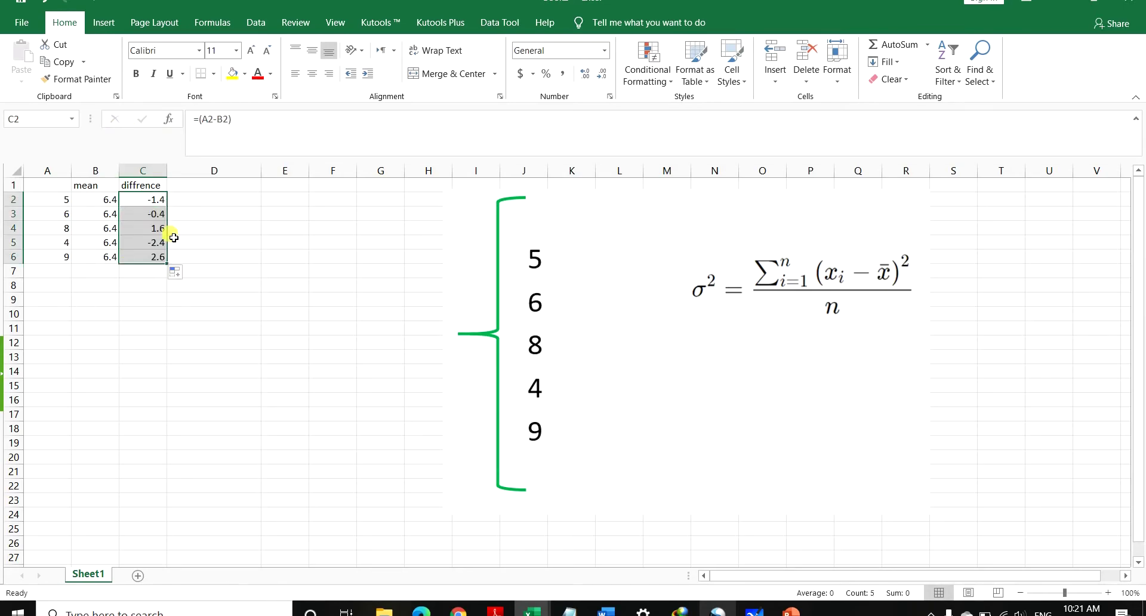
{"action": "left_click", "coordinate": [216, 185]}
Head column D 'squared', enter =(C2^2) in D2, and fill it down to D6
{"action": "double_click", "coordinate": [218, 186]}
{"action": "type", "text": "squa"}
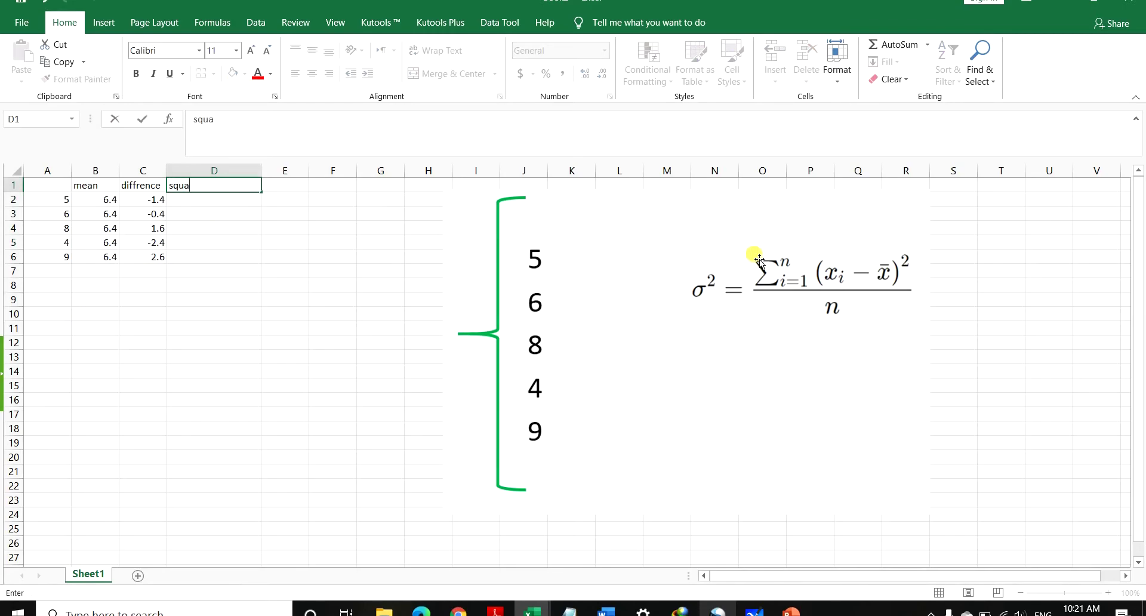
{"action": "type", "text": "red"}
{"action": "left_click", "coordinate": [186, 203]}
{"action": "left_click", "coordinate": [157, 202]}
{"action": "type", "text": "=("}
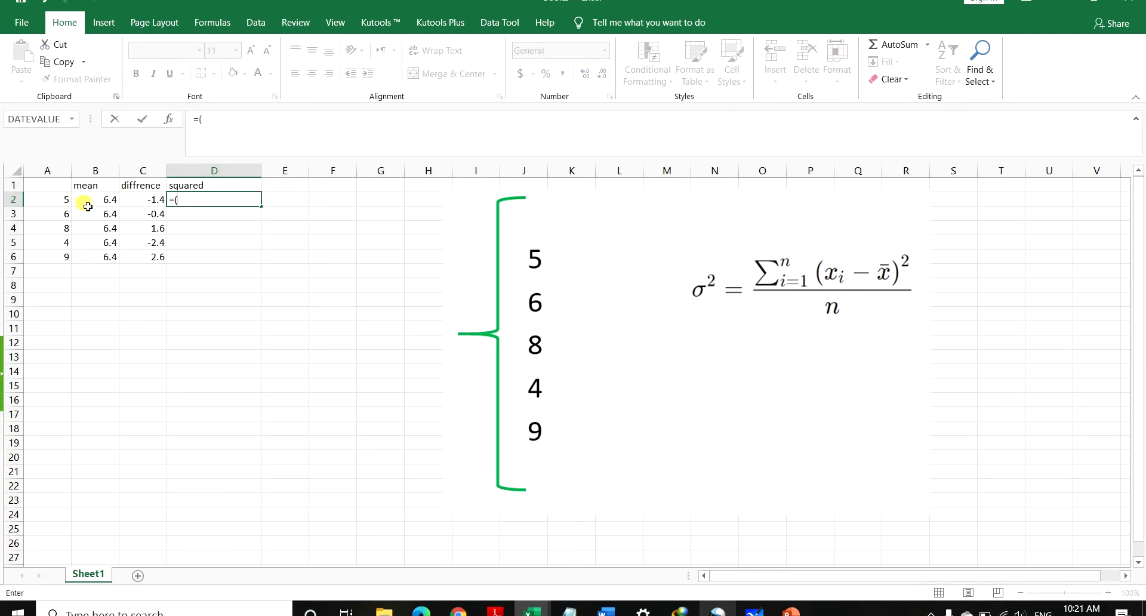
{"action": "left_click", "coordinate": [156, 198]}
{"action": "type", "text": "^"}
{"action": "type", "text": ")"}
{"action": "key", "text": "Return"}
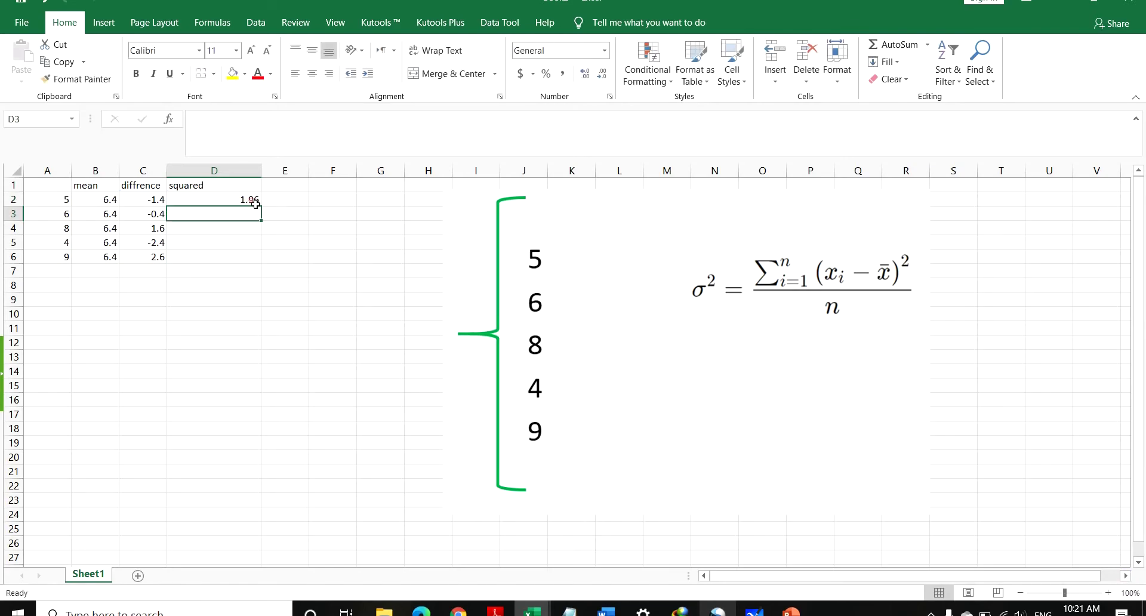
{"action": "left_click", "coordinate": [253, 201]}
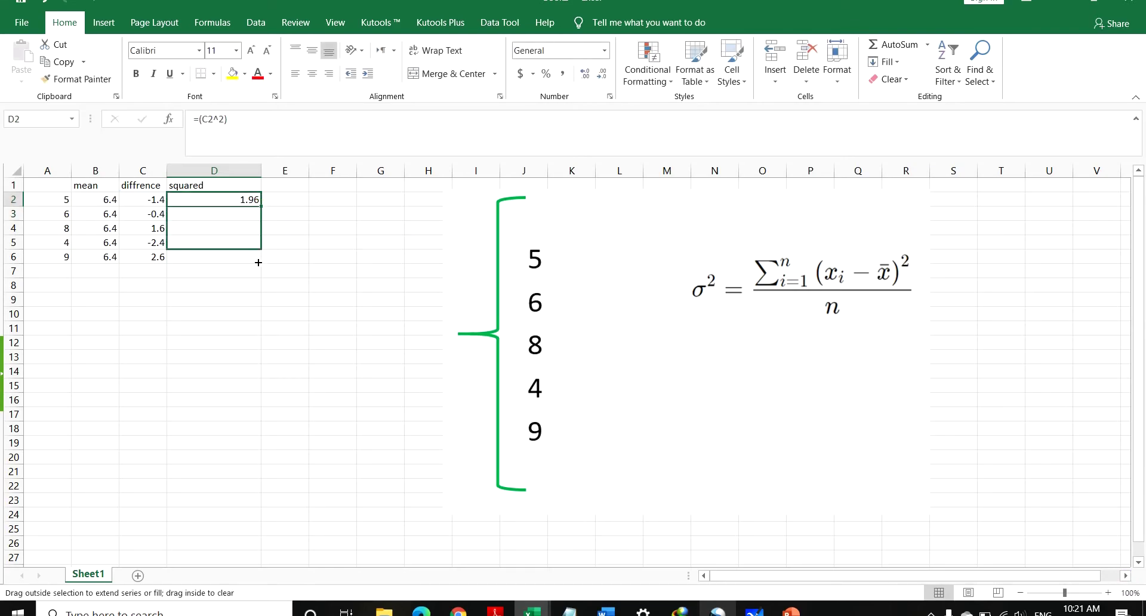
{"action": "left_click_drag", "start_coordinate": [263, 205], "coordinate": [263, 261]}
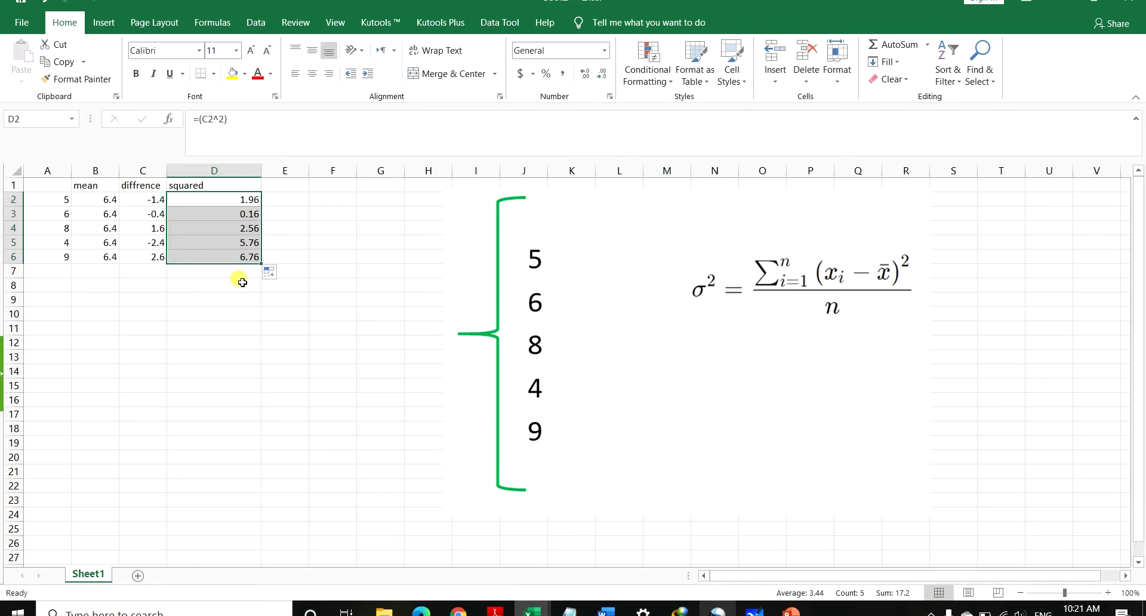
Head E1 'variance' and enter =AVERAGE(D2:D6) in E2, returning 3.44
{"action": "left_click", "coordinate": [300, 186]}
{"action": "type", "text": "variance"}
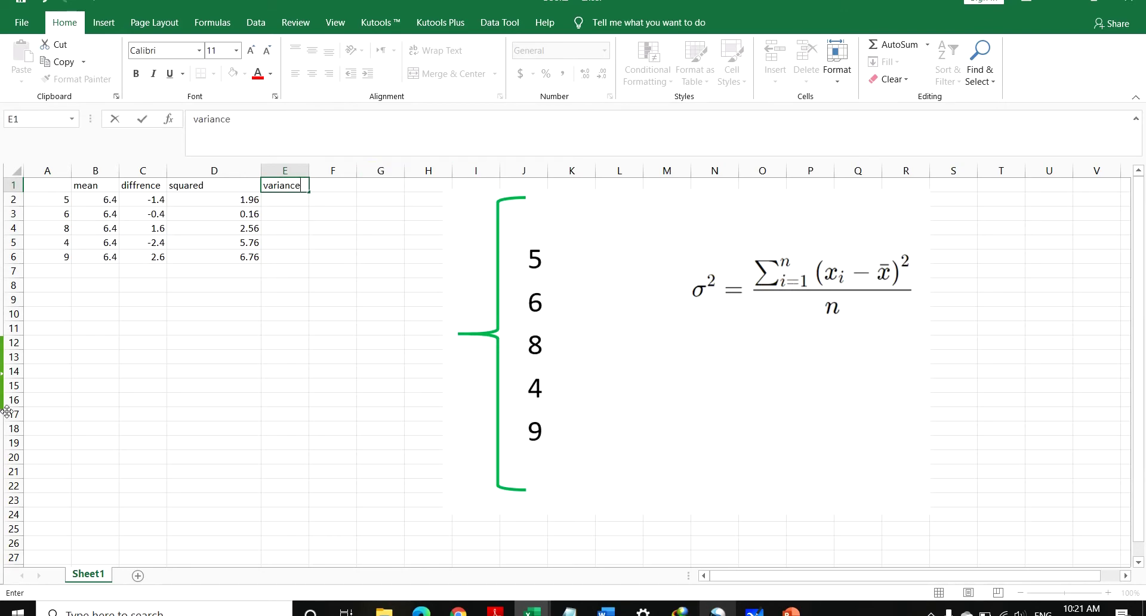
{"action": "left_click", "coordinate": [282, 204]}
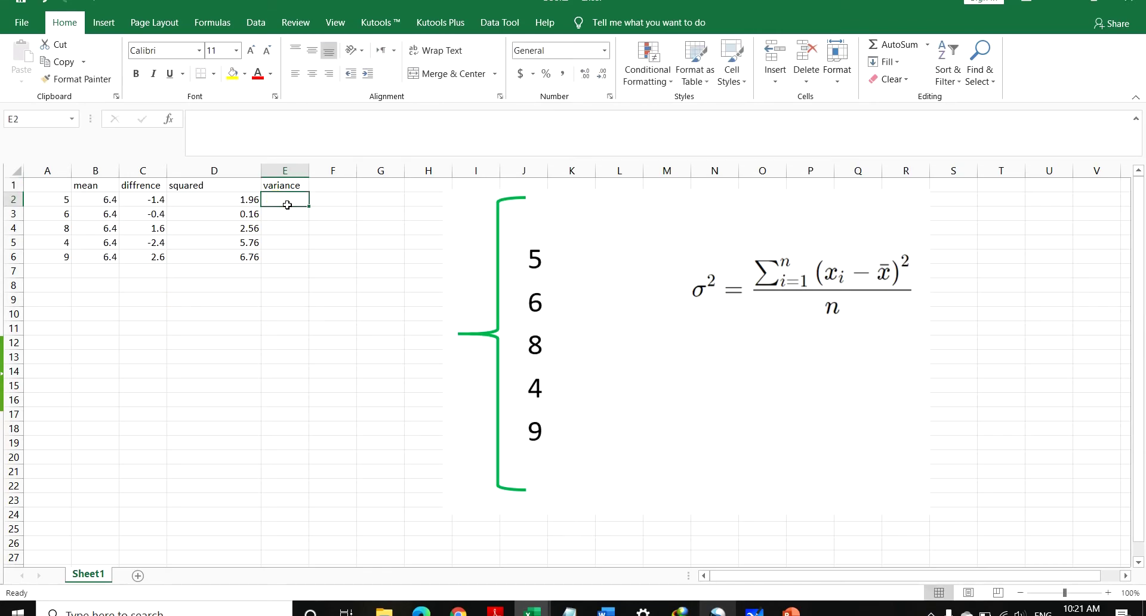
{"action": "type", "text": "="}
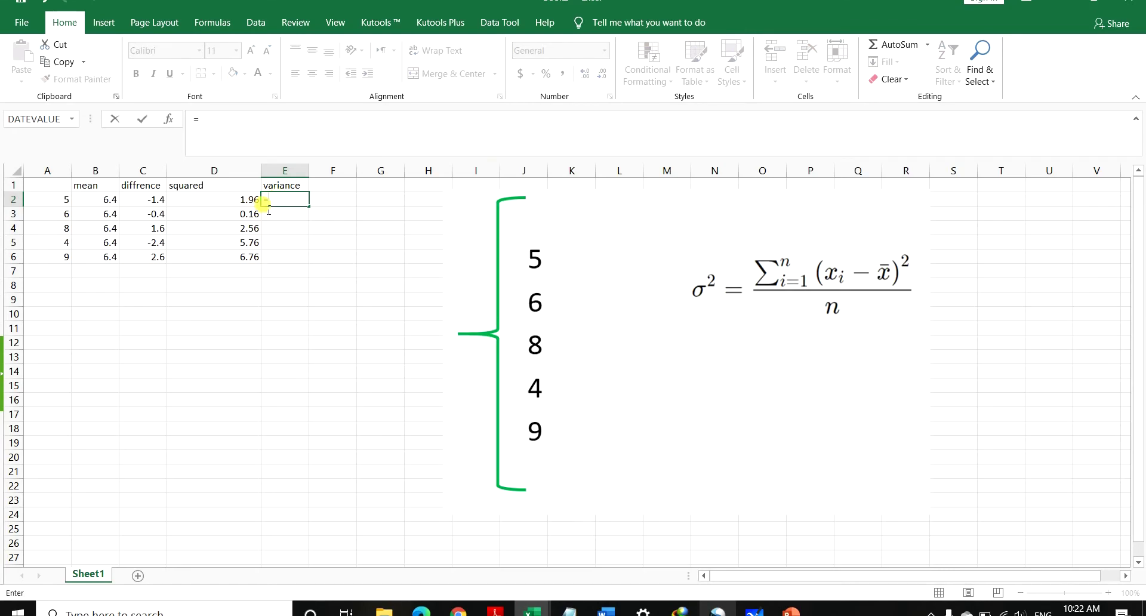
{"action": "type", "text": "av"}
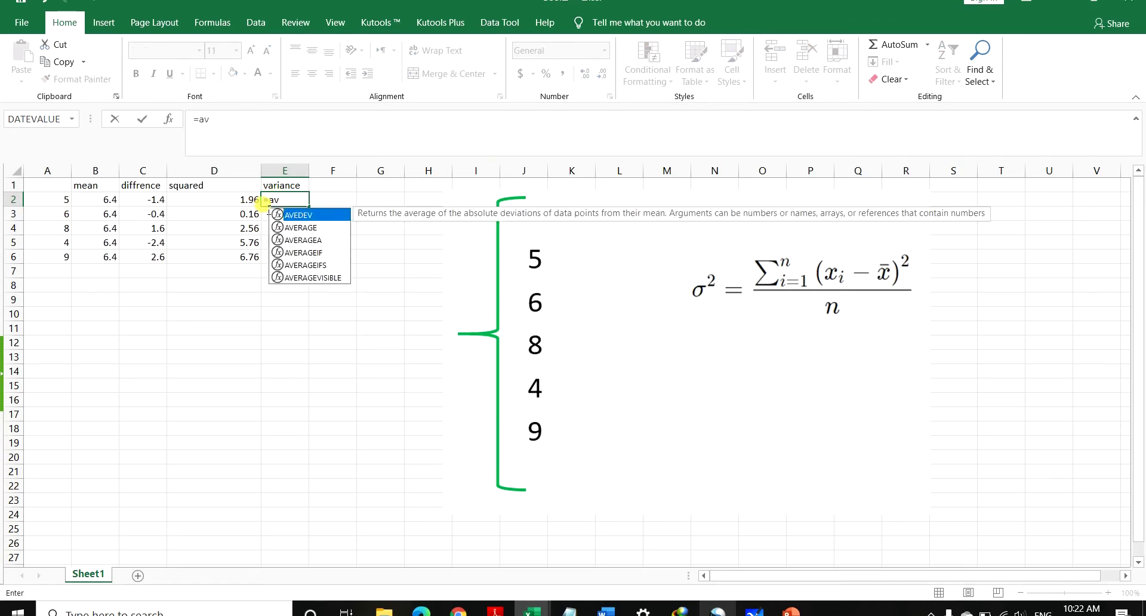
{"action": "double_click", "coordinate": [296, 228]}
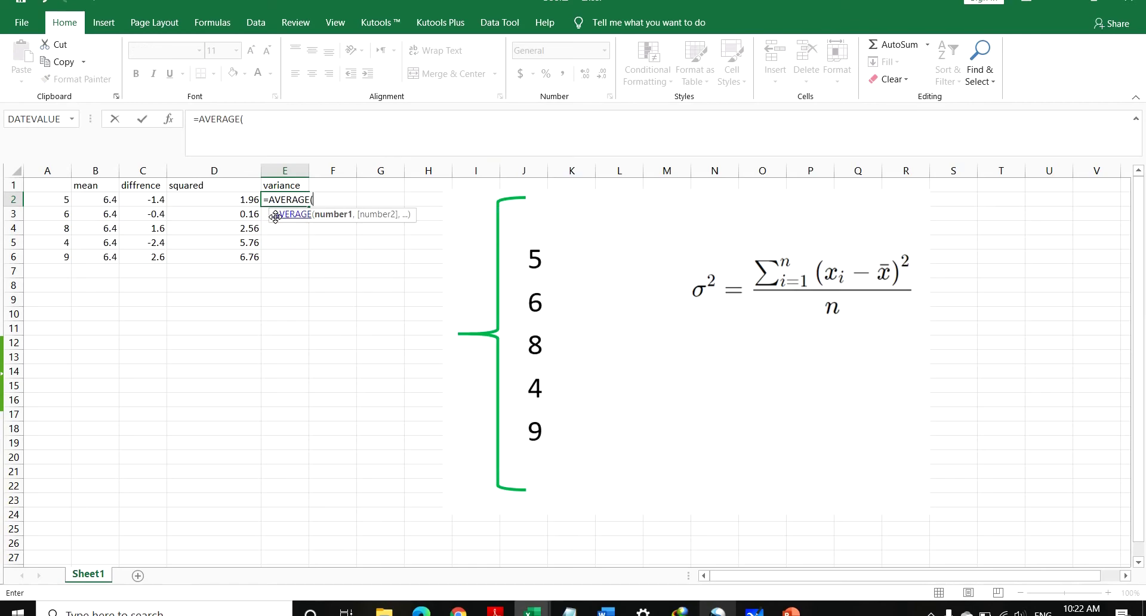
{"action": "left_click_drag", "start_coordinate": [253, 199], "coordinate": [256, 266]}
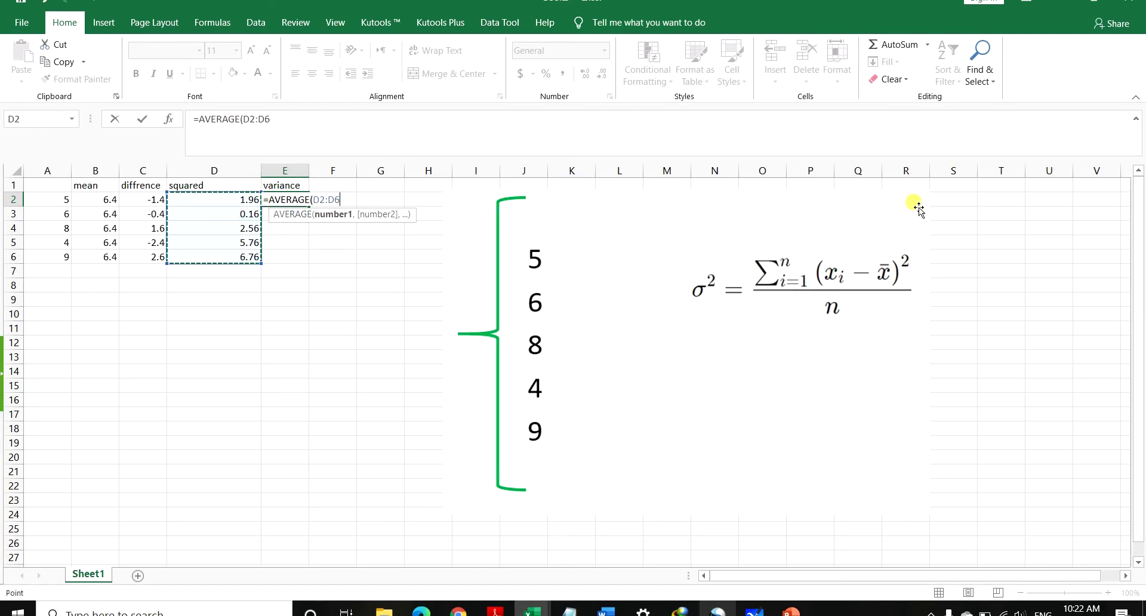
{"action": "key", "text": "Return"}
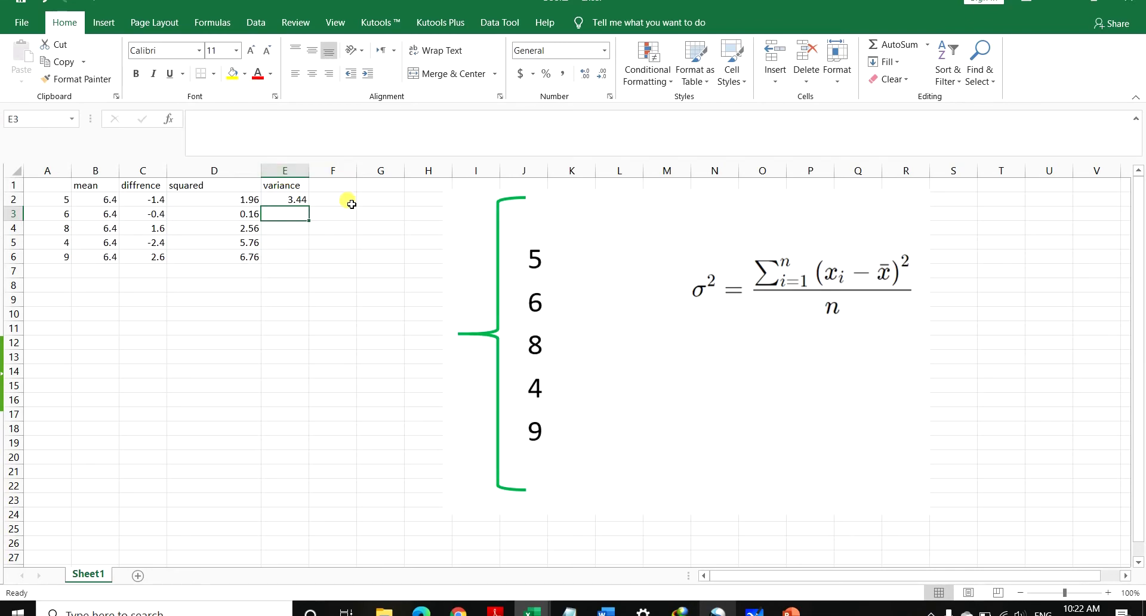
{"action": "left_click", "coordinate": [381, 205]}
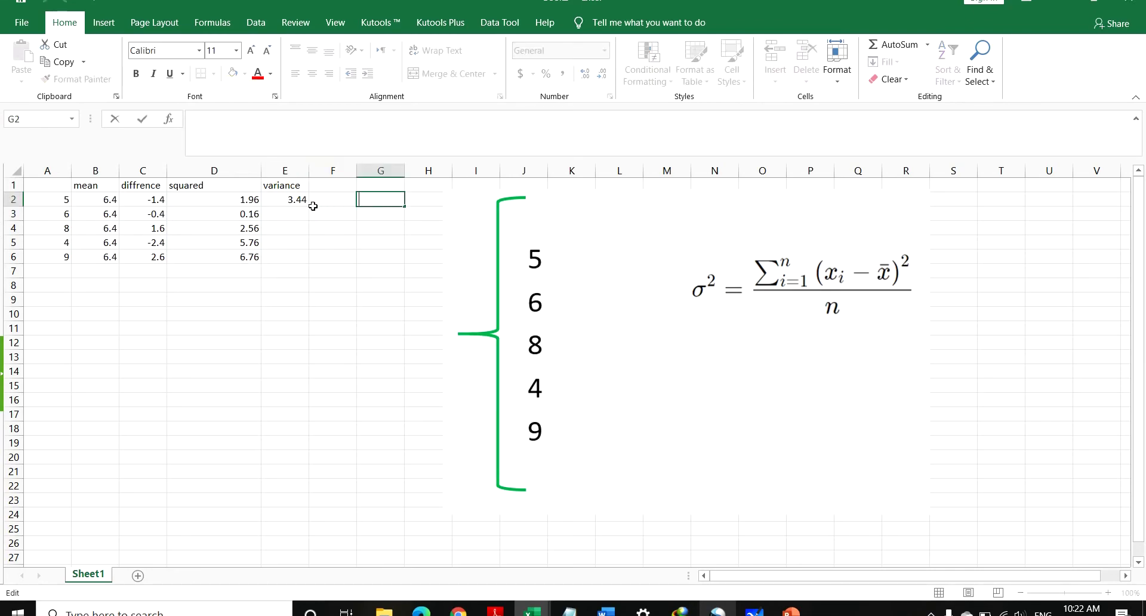
Head F1 'excell' and enter =VARPA(A2:A6) in F2, confirming the variance of 3.44
{"action": "left_click", "coordinate": [340, 197]}
{"action": "type", "text": "excell"}
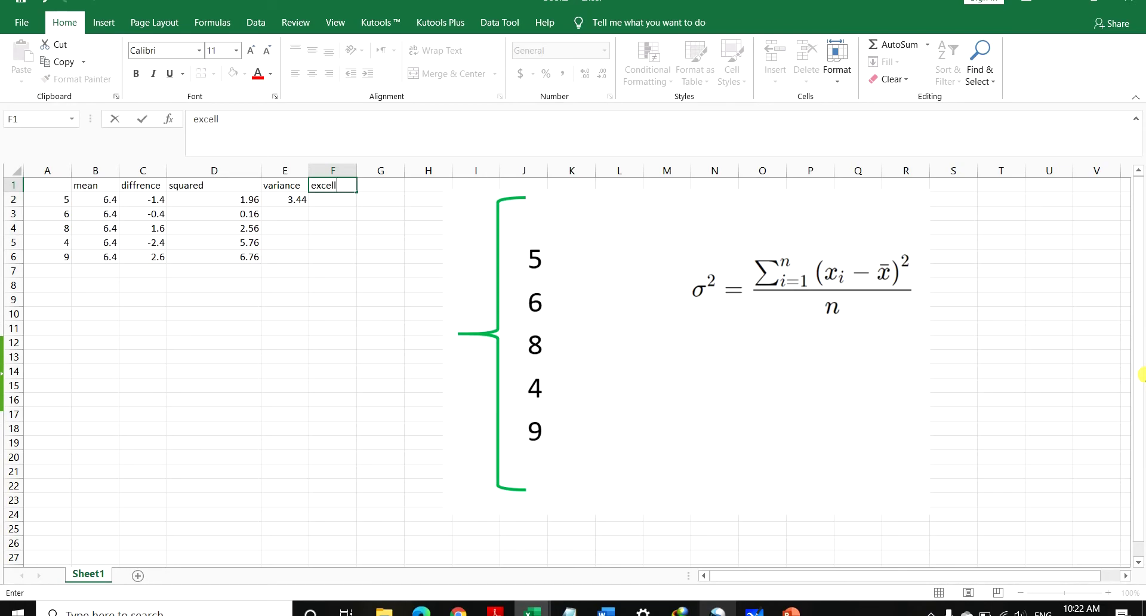
{"action": "left_click", "coordinate": [343, 203]}
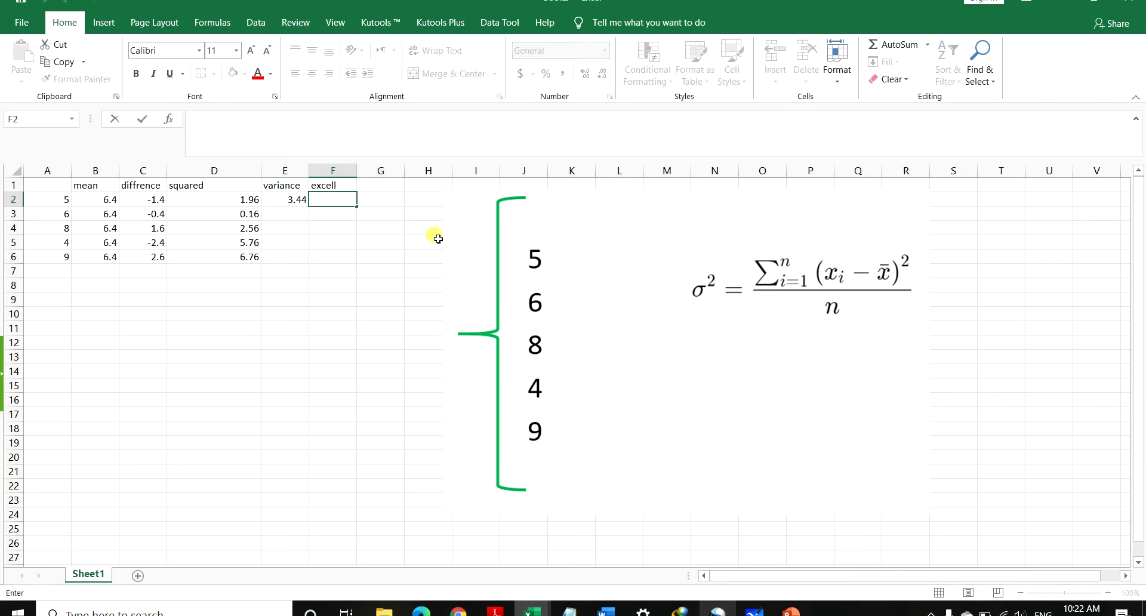
{"action": "type", "text": "=va"}
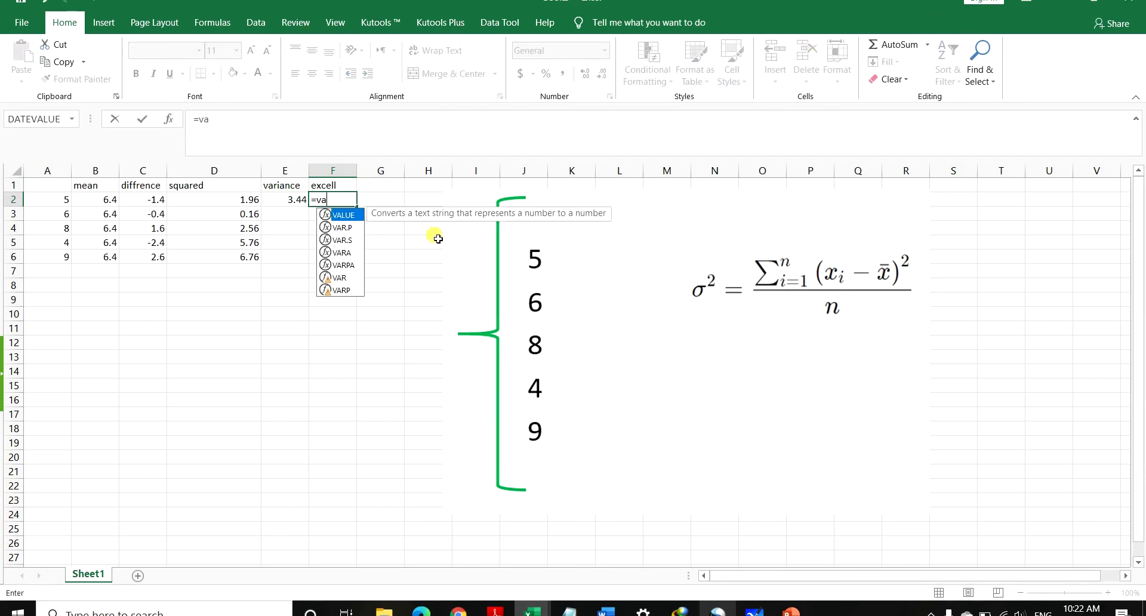
{"action": "type", "text": "ri"}
{"action": "key", "text": "BackSpace"}
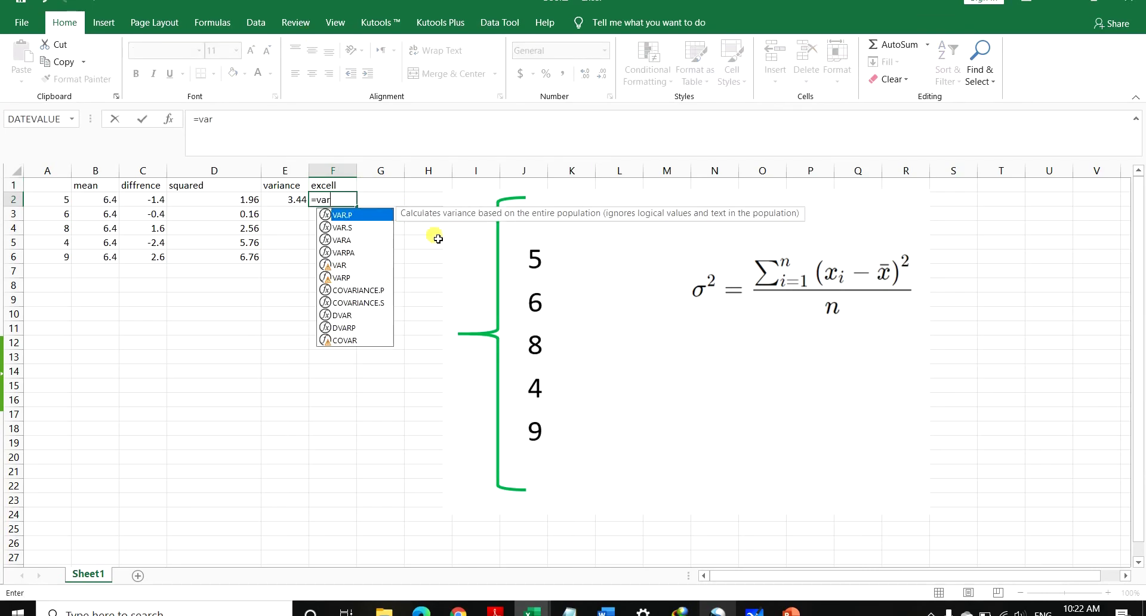
{"action": "left_click", "coordinate": [349, 253]}
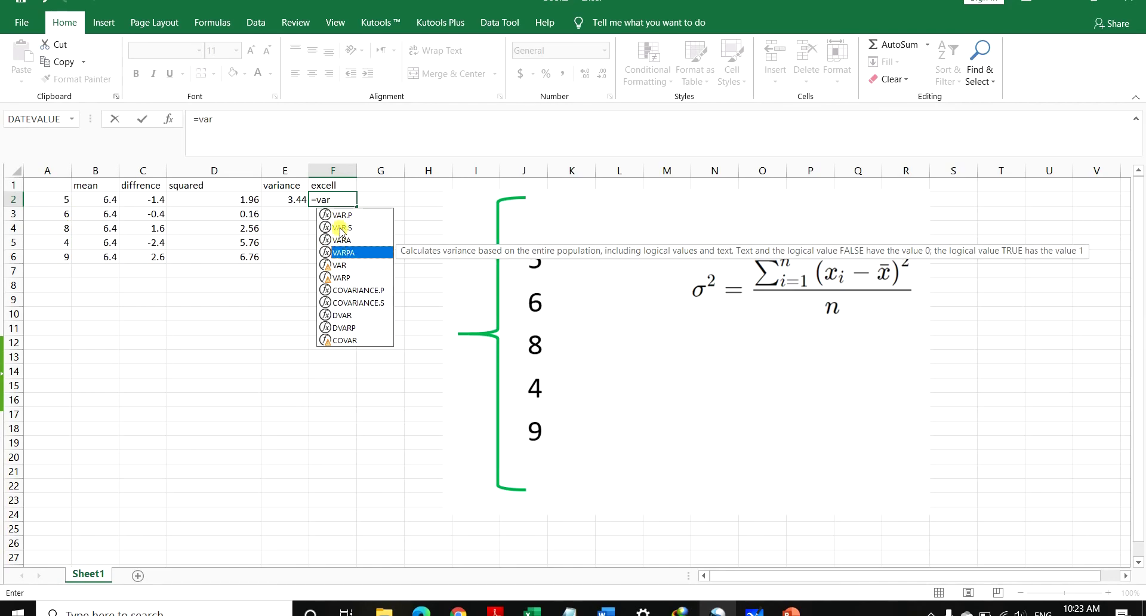
{"action": "left_click", "coordinate": [342, 228]}
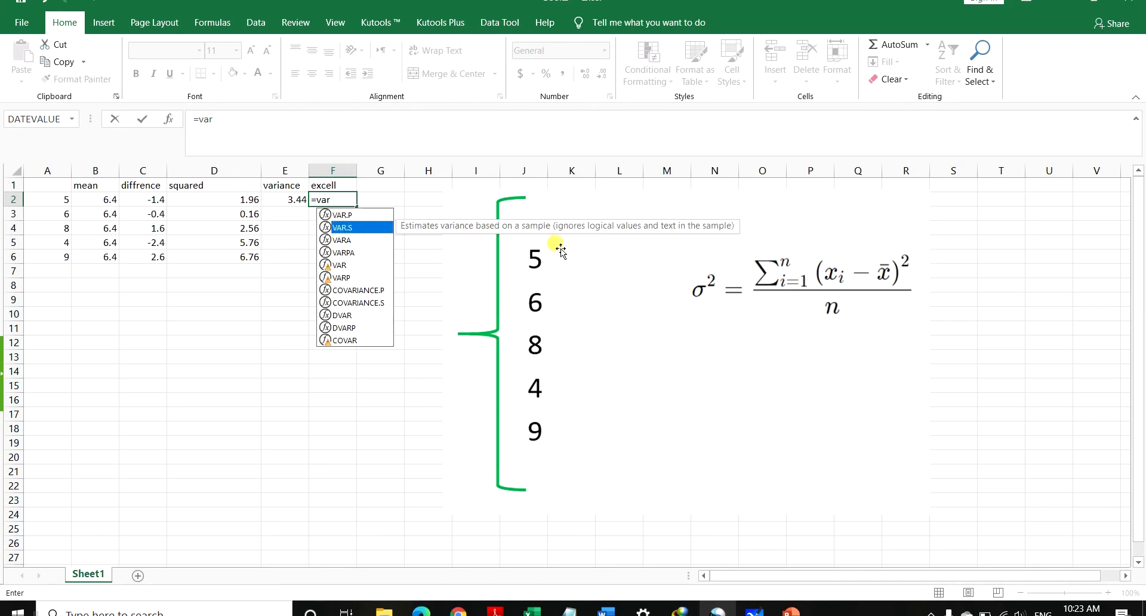
{"action": "left_click", "coordinate": [347, 254]}
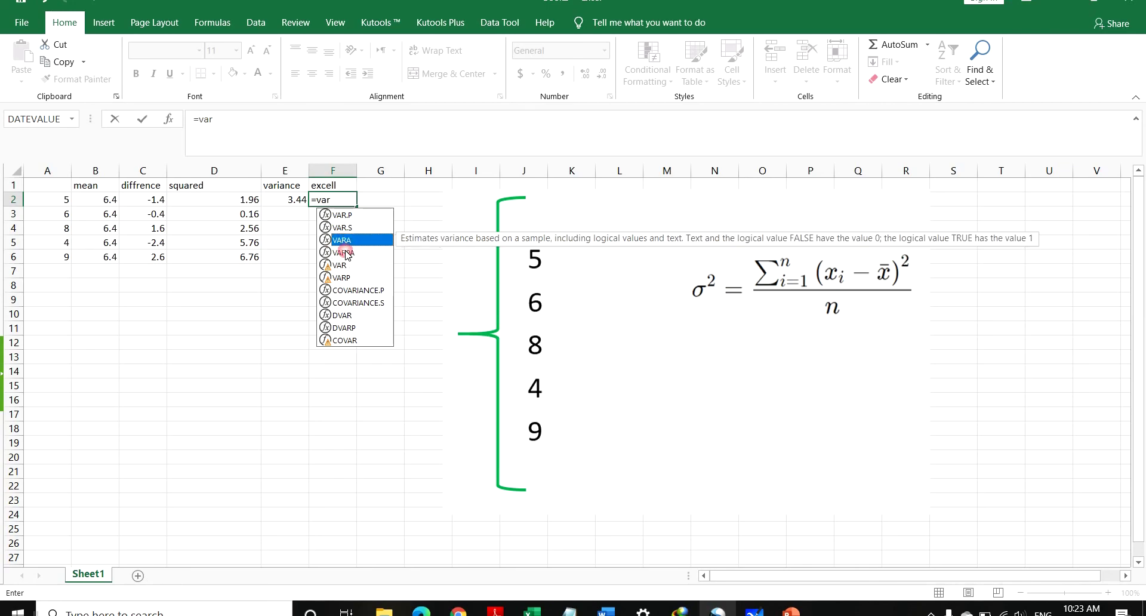
{"action": "left_click", "coordinate": [347, 256]}
{"action": "double_click", "coordinate": [347, 254]}
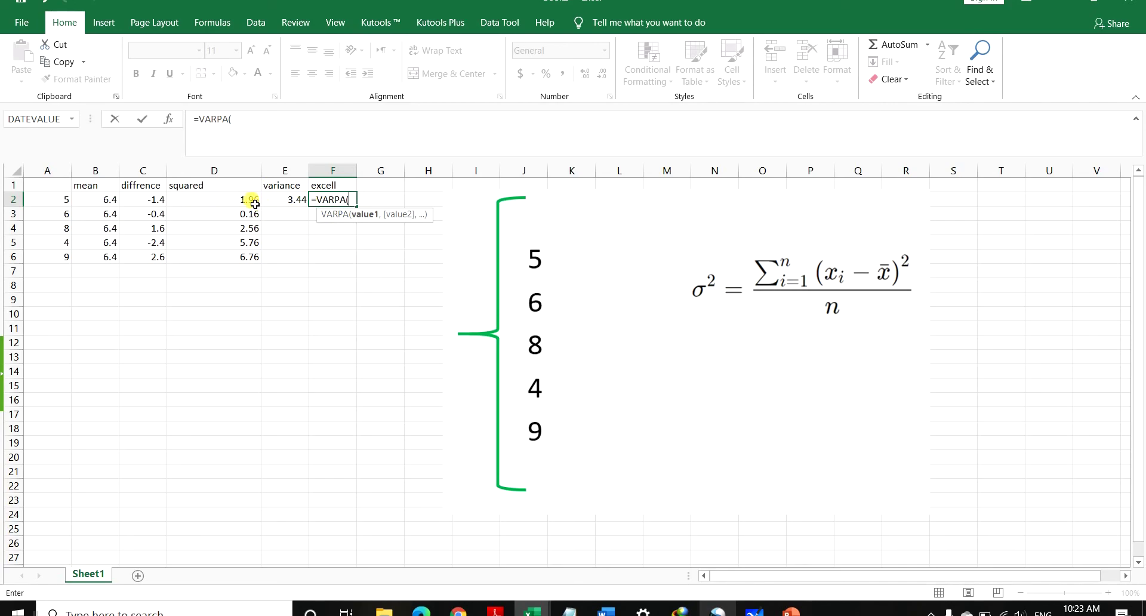
{"action": "mouse_move", "coordinate": [256, 199]}
{"action": "left_mouse_down"}
{"action": "mouse_move", "coordinate": [257, 243]}
{"action": "mouse_move", "coordinate": [256, 200]}
{"action": "left_mouse_up"}
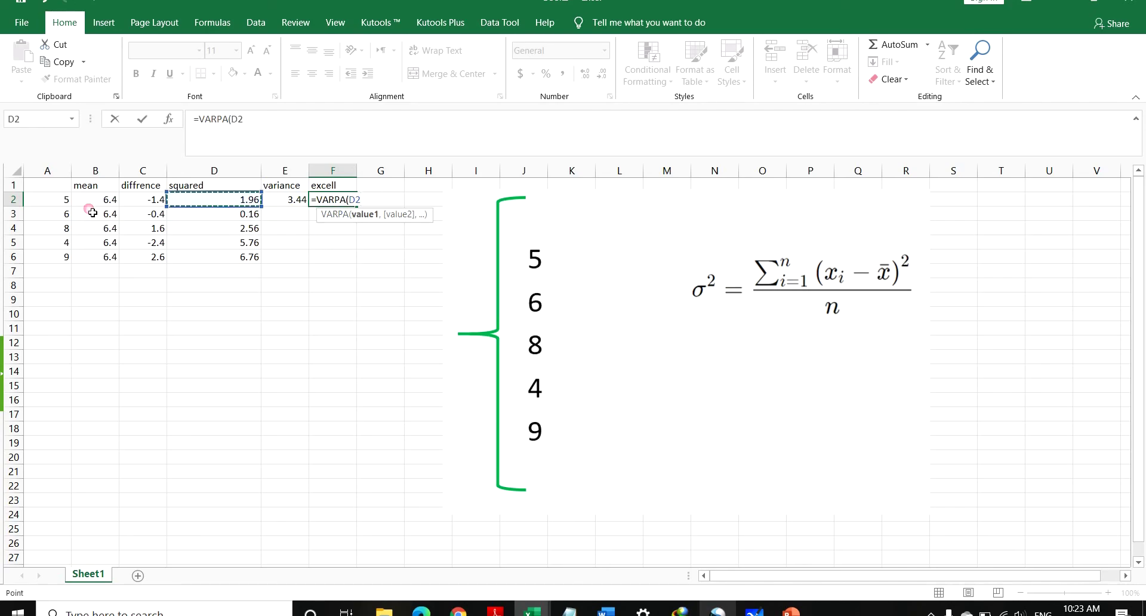
{"action": "left_click_drag", "start_coordinate": [62, 200], "coordinate": [63, 257]}
{"action": "key", "text": "Return"}
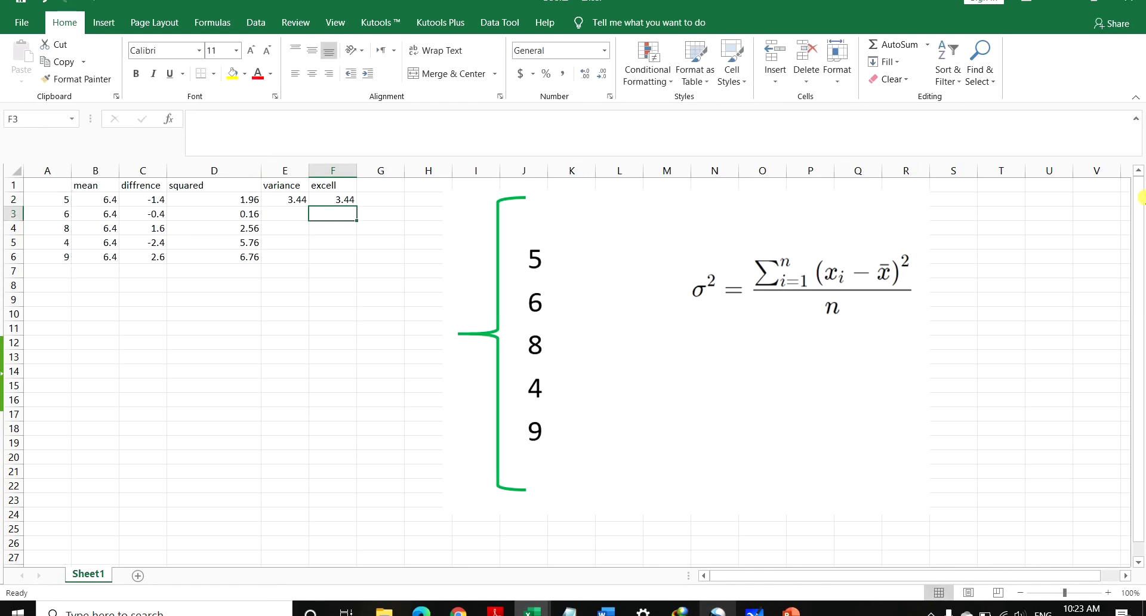
{"action": "left_click", "coordinate": [304, 200]}
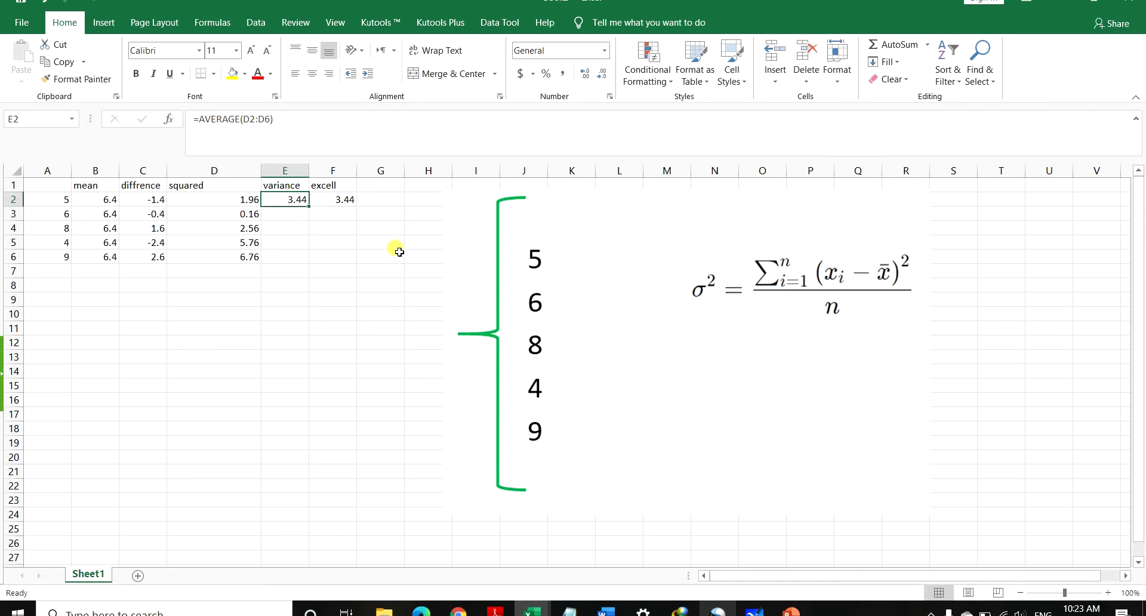